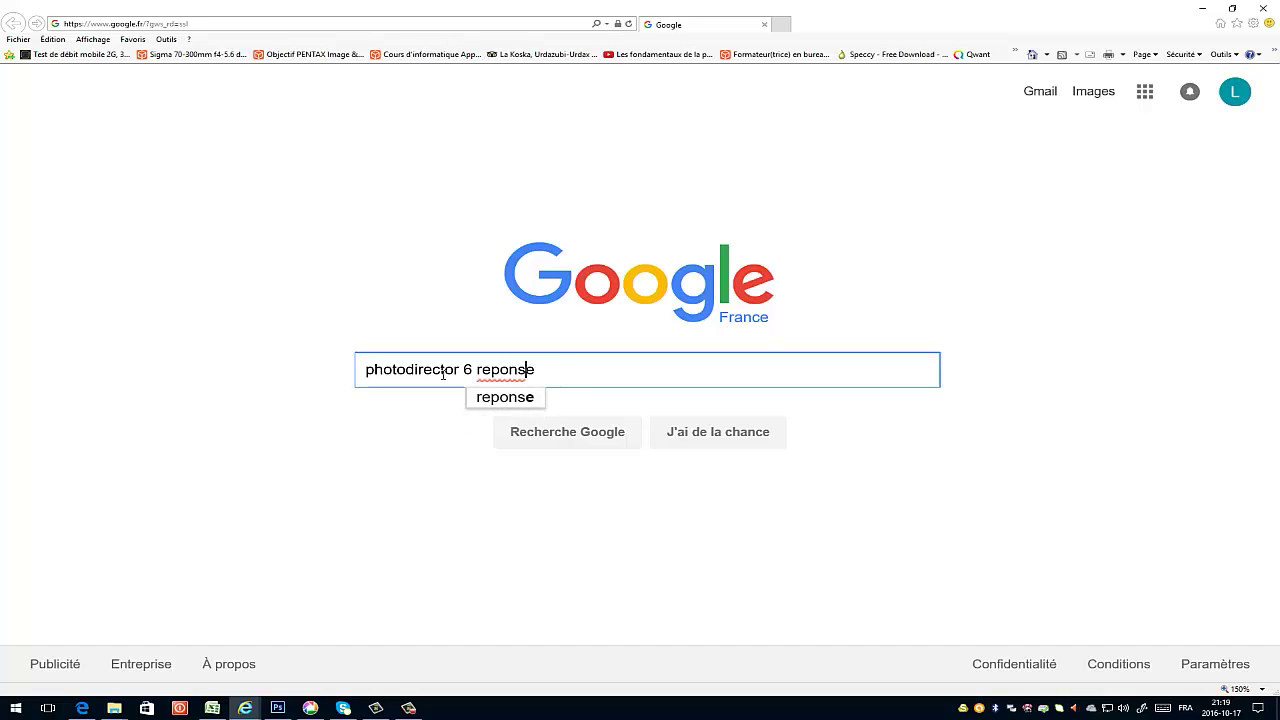
Step: Search Google for "photodirector 6 reponses photo" and open the Réponses Photo page offering the full version of Photo Director 6
type("to")
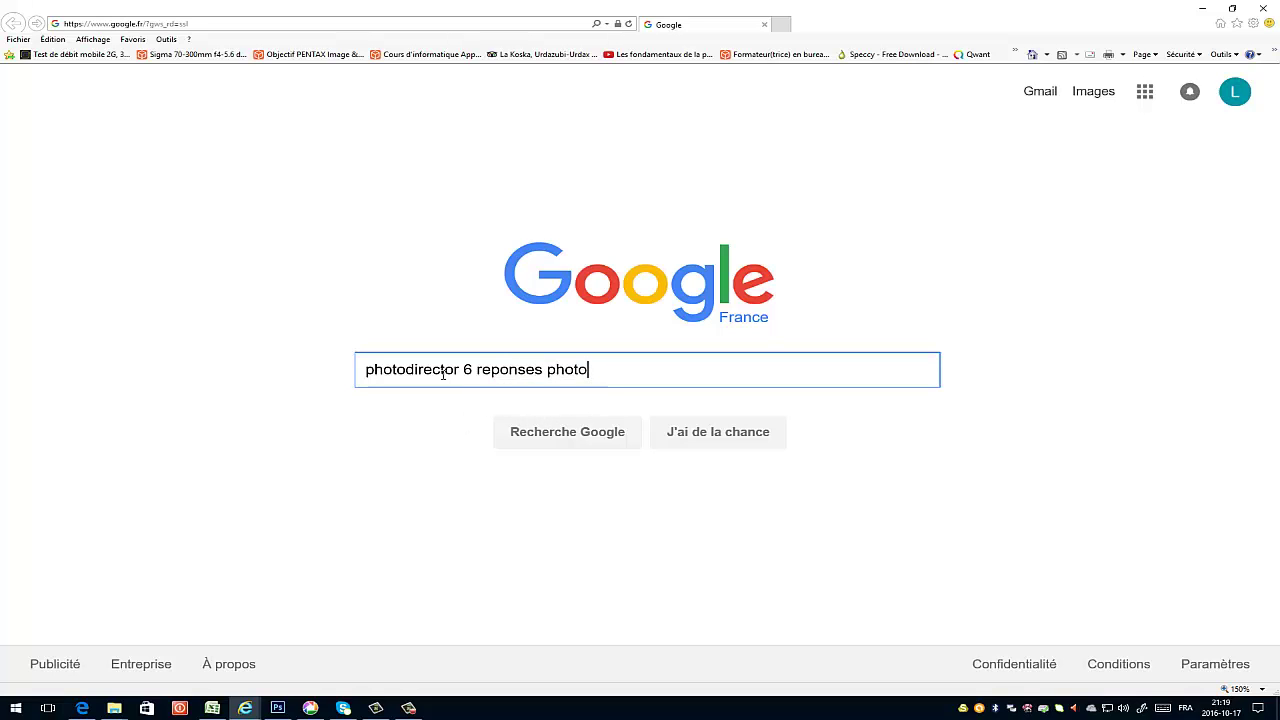
key("Return")
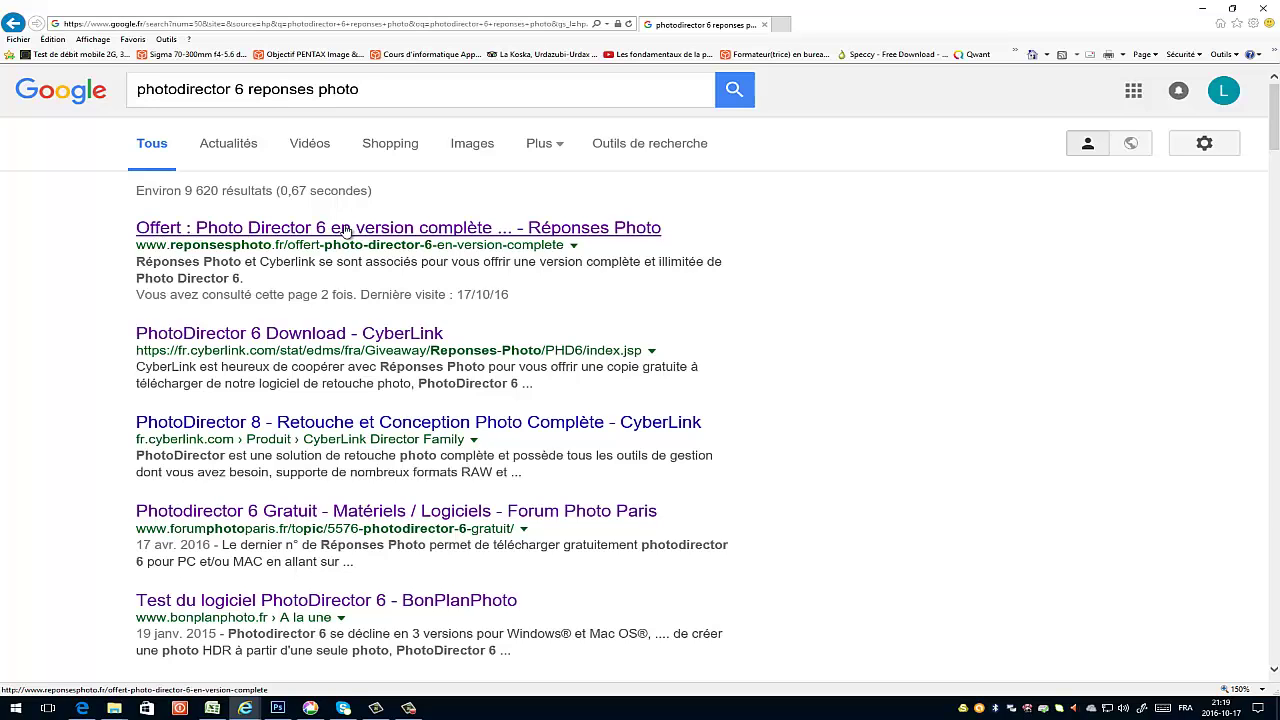
left_click(461, 229)
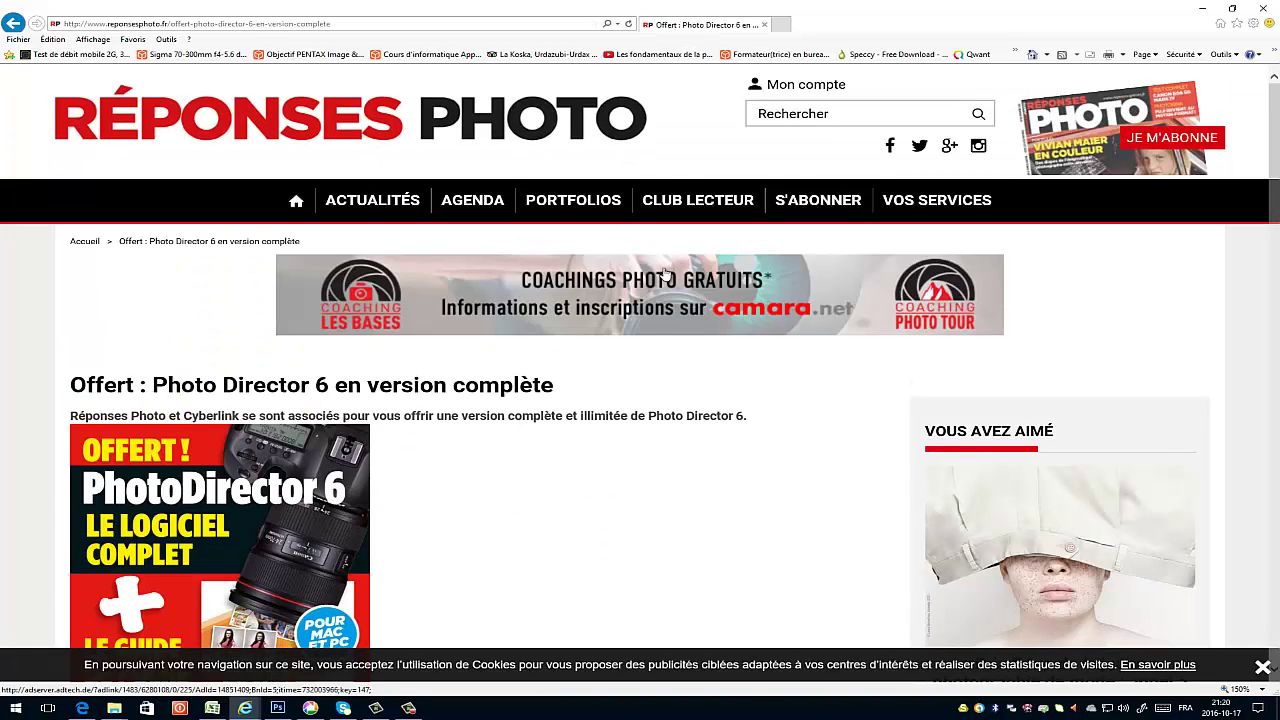
Step: Copy the software's download access code from the Réponses Photo offer page
scroll(668, 267, "down", 3)
scroll(668, 267, "down", 2)
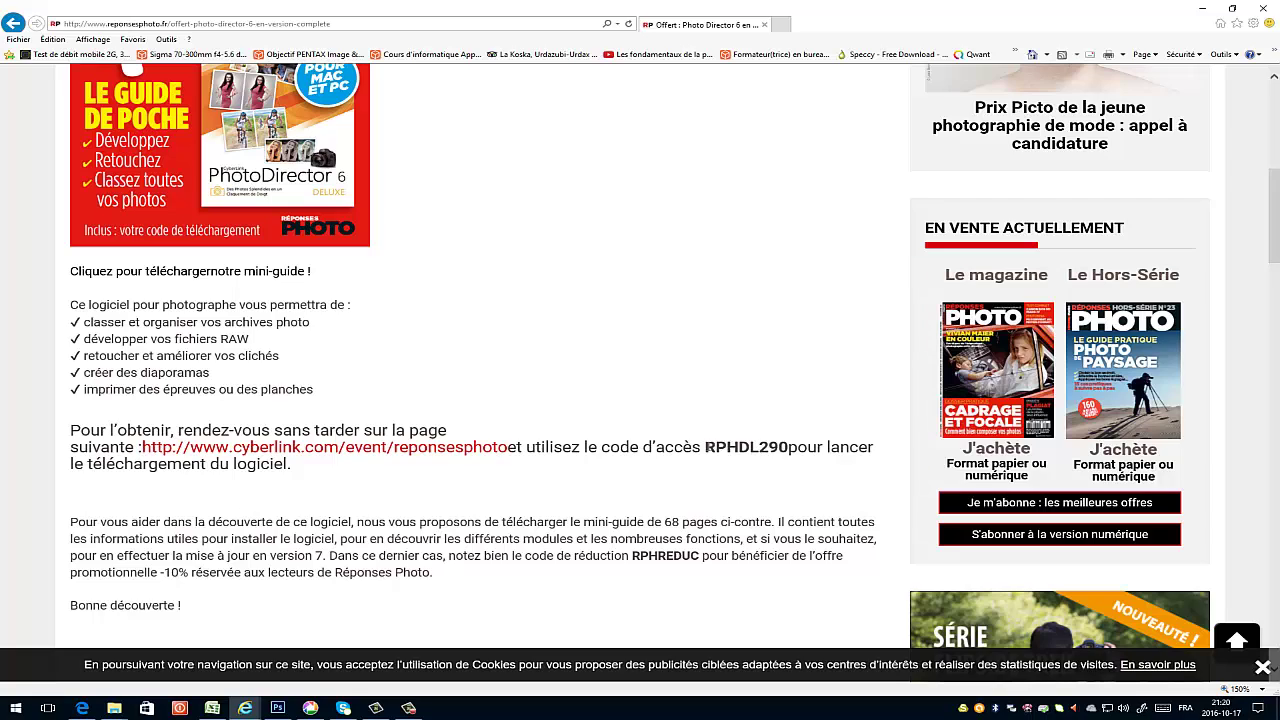
left_click_drag(706, 447, 783, 453)
key("ctrl+c")
right_click(777, 452)
left_click(664, 471)
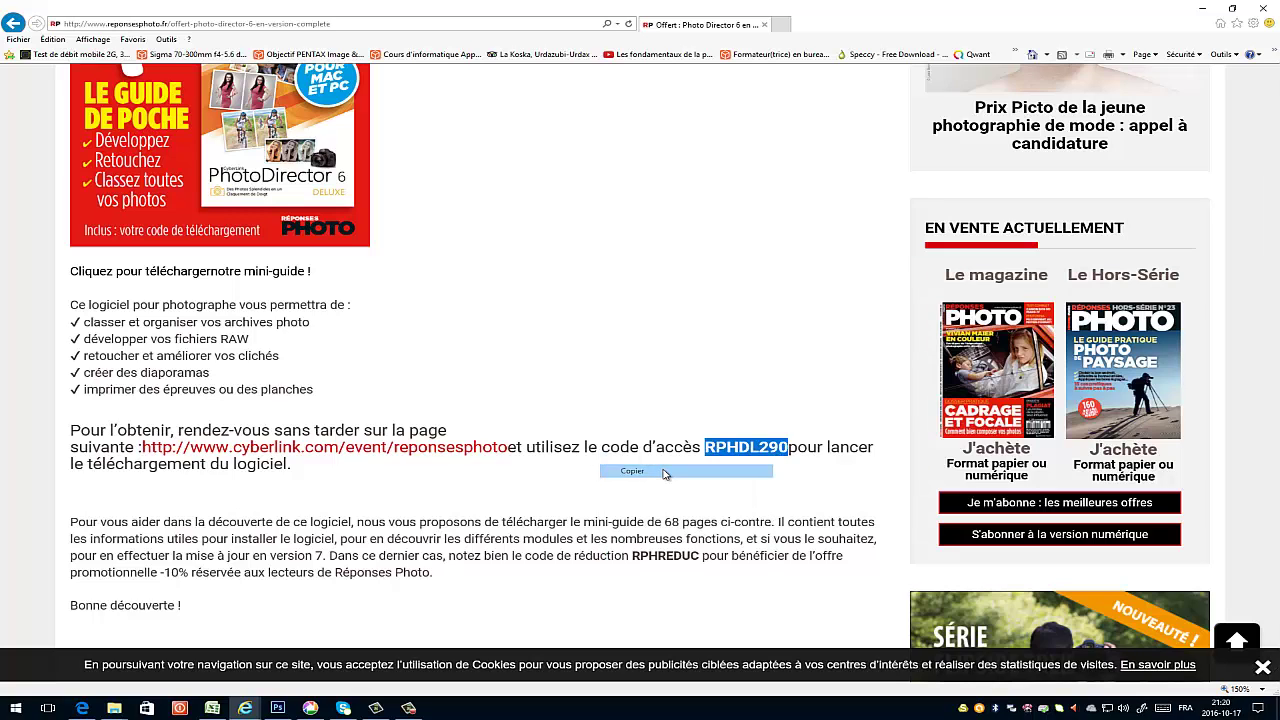
Step: Open the CyberLink download page linked in the offer and paste the access code into the form's Code field
left_click(338, 451)
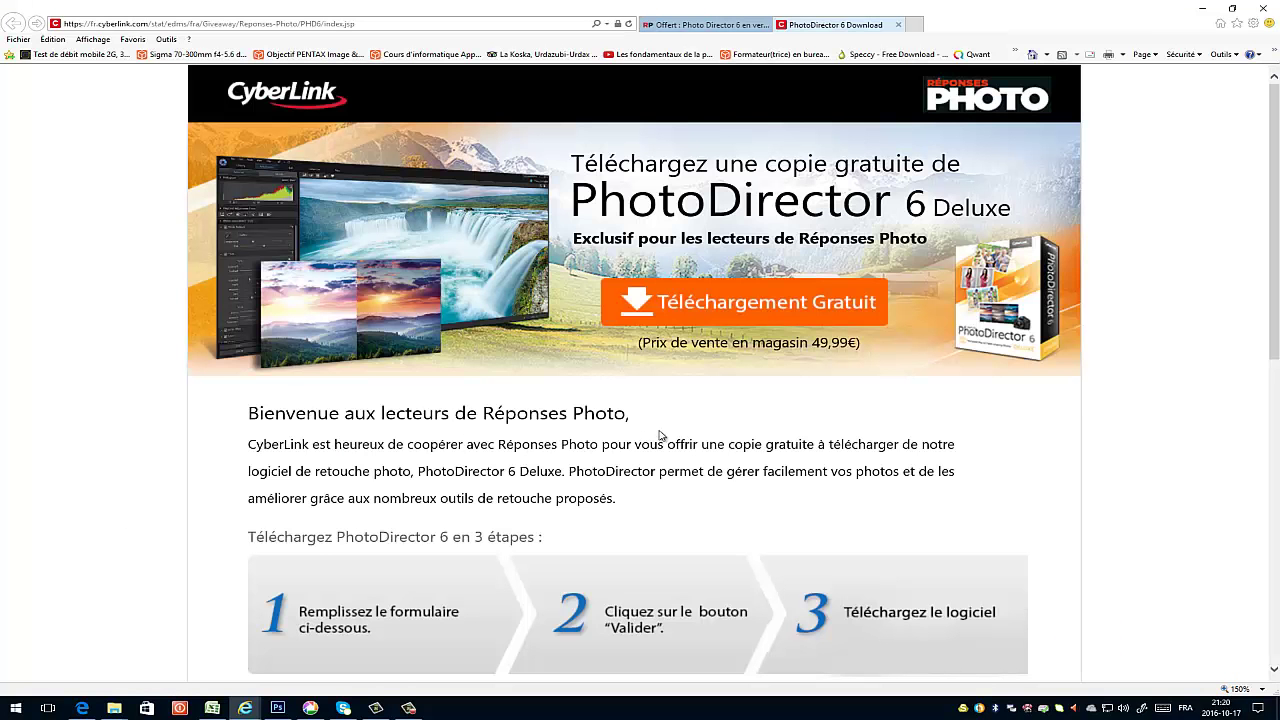
scroll(663, 437, "down", 3)
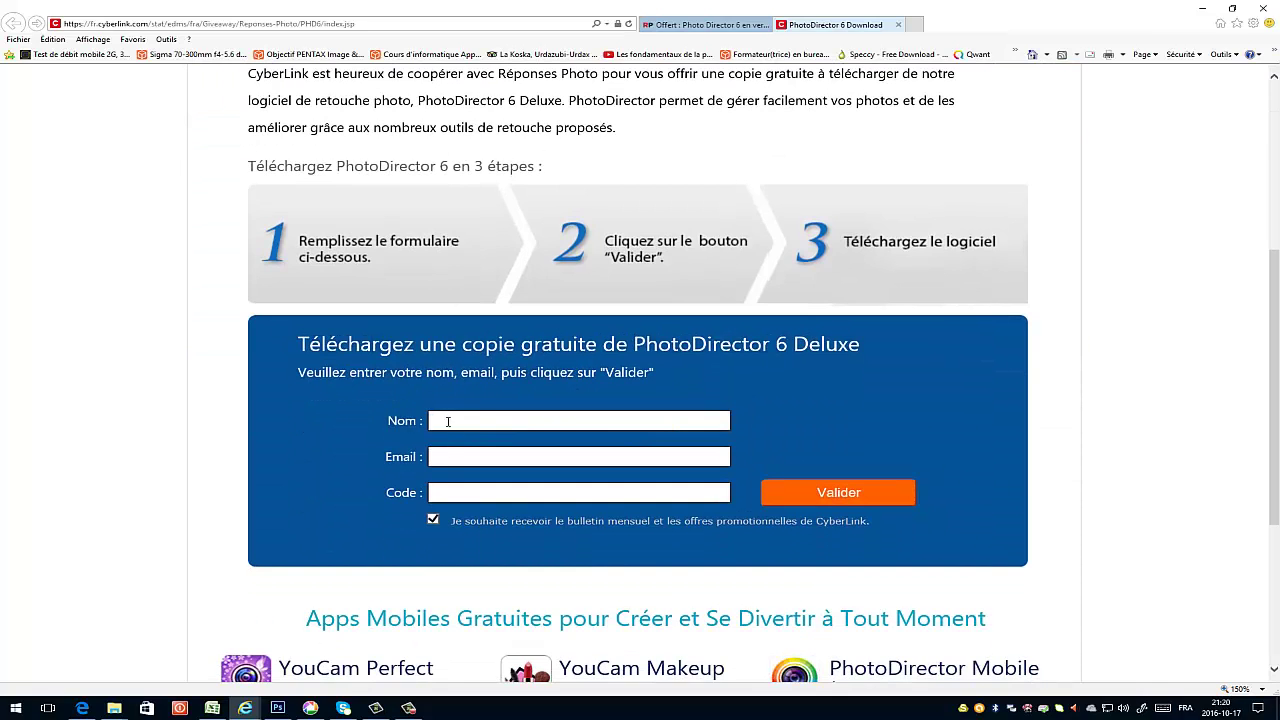
left_click(437, 494)
right_click(437, 494)
left_click(371, 550)
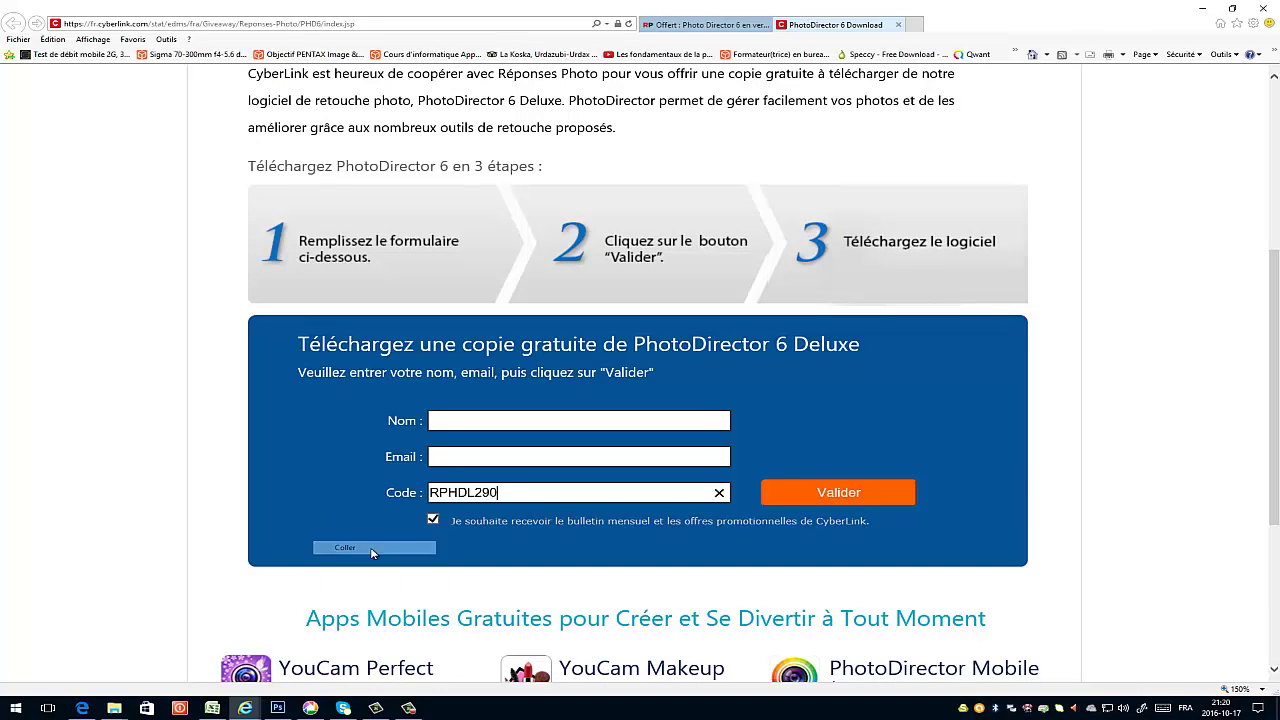
Step: Fill in the name and e-mail address in the PhotoDirector 6 Deluxe download form
left_click(441, 421)
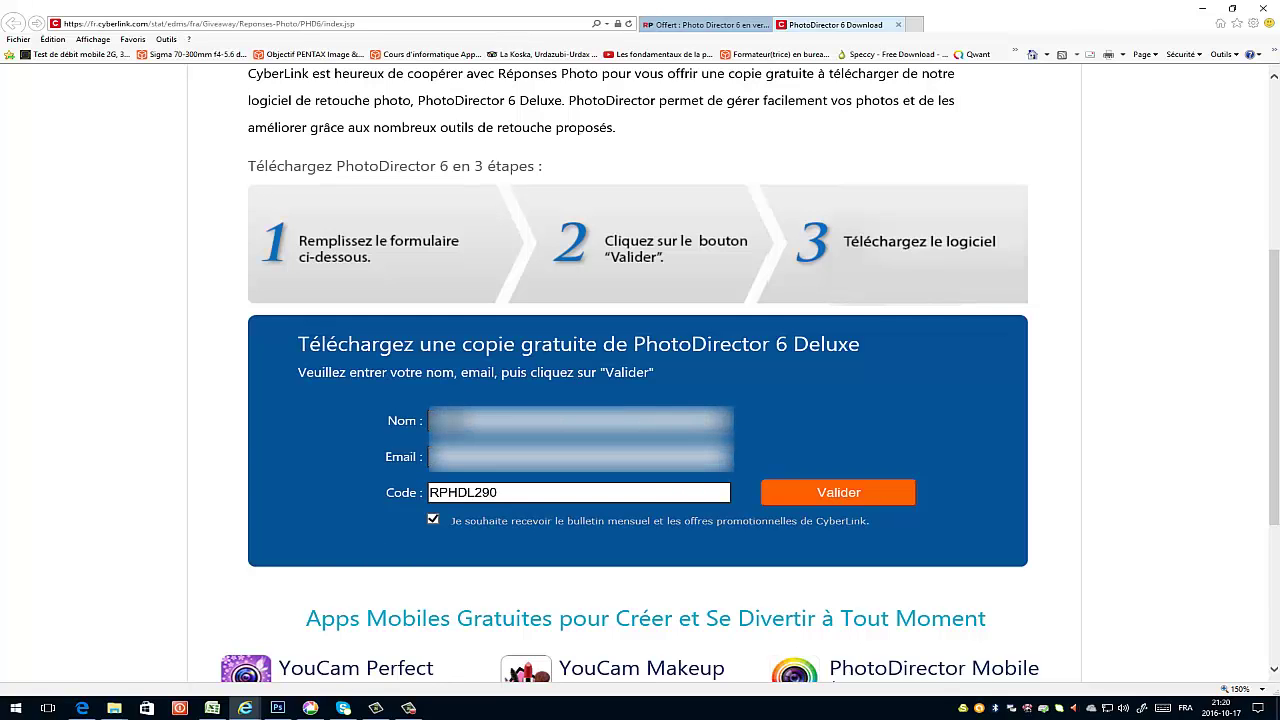
type("••")
key("Tab")
type("••••••")
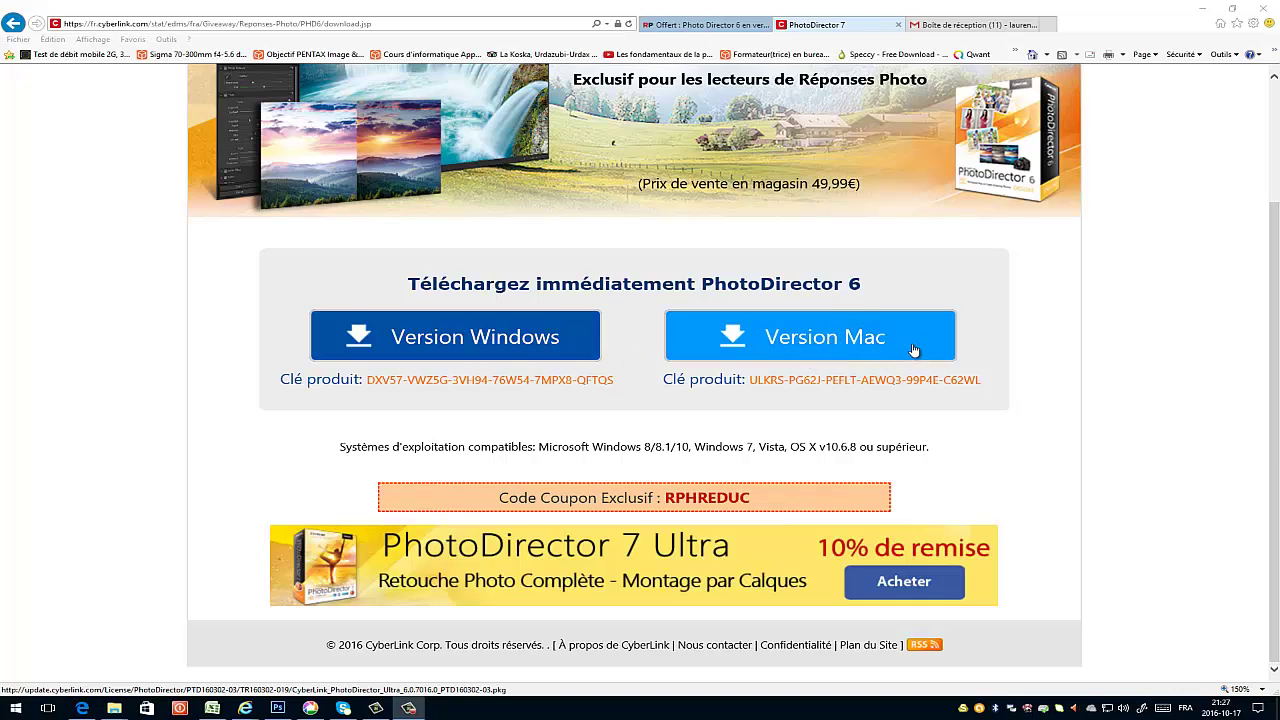
Step: Download the Windows version of PhotoDirector 6, saving CyberLink_PhotoDirector_Downloader in the Téléchargements folder
left_click(420, 340)
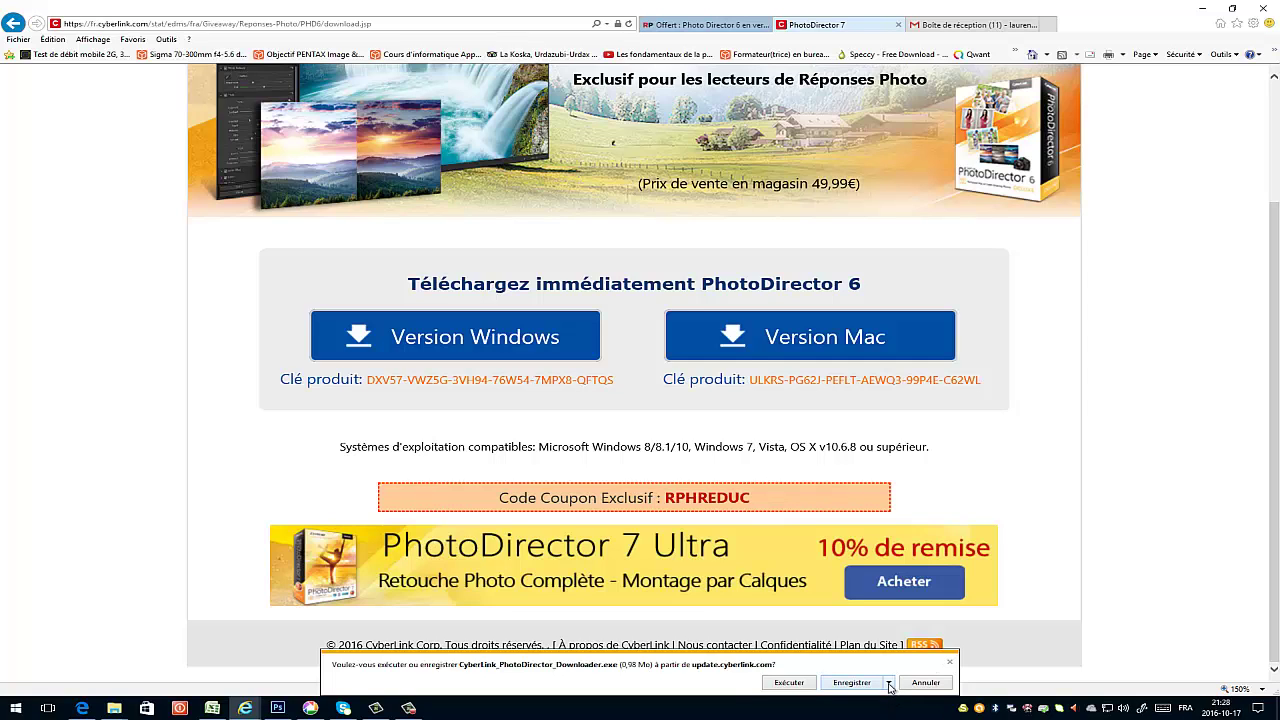
left_click(889, 684)
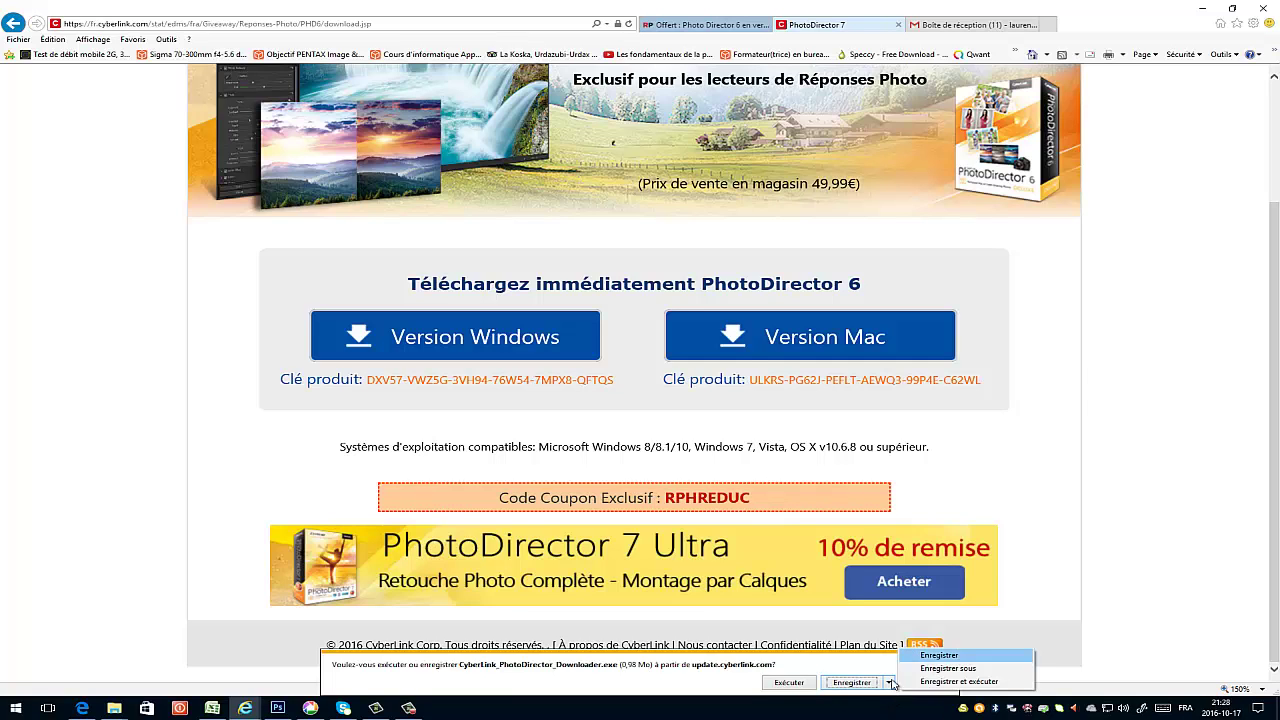
left_click(930, 669)
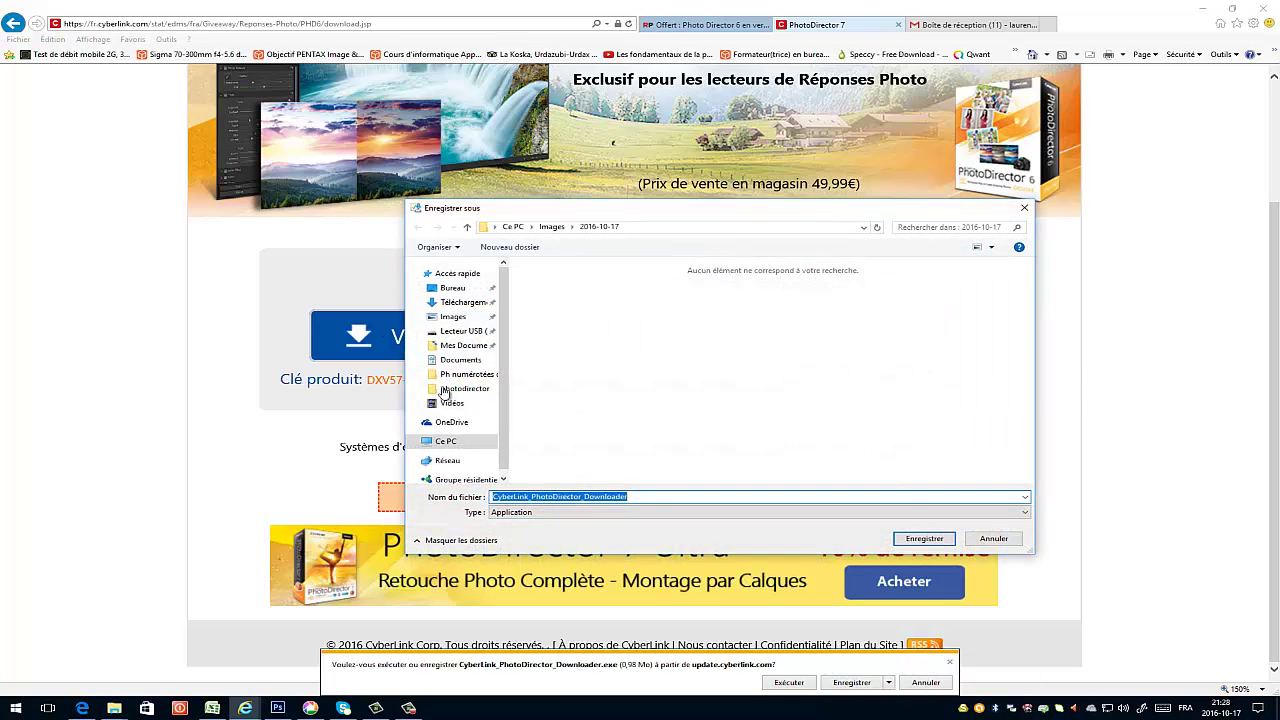
left_click(478, 306)
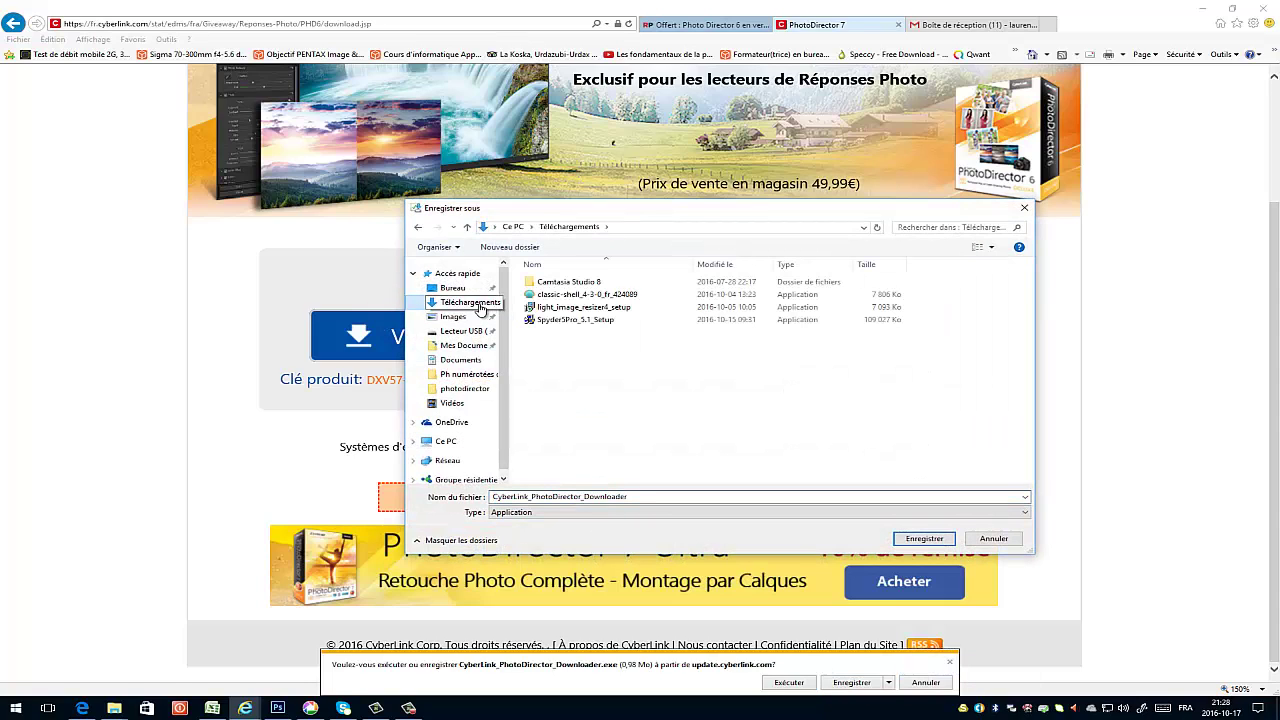
left_click(924, 539)
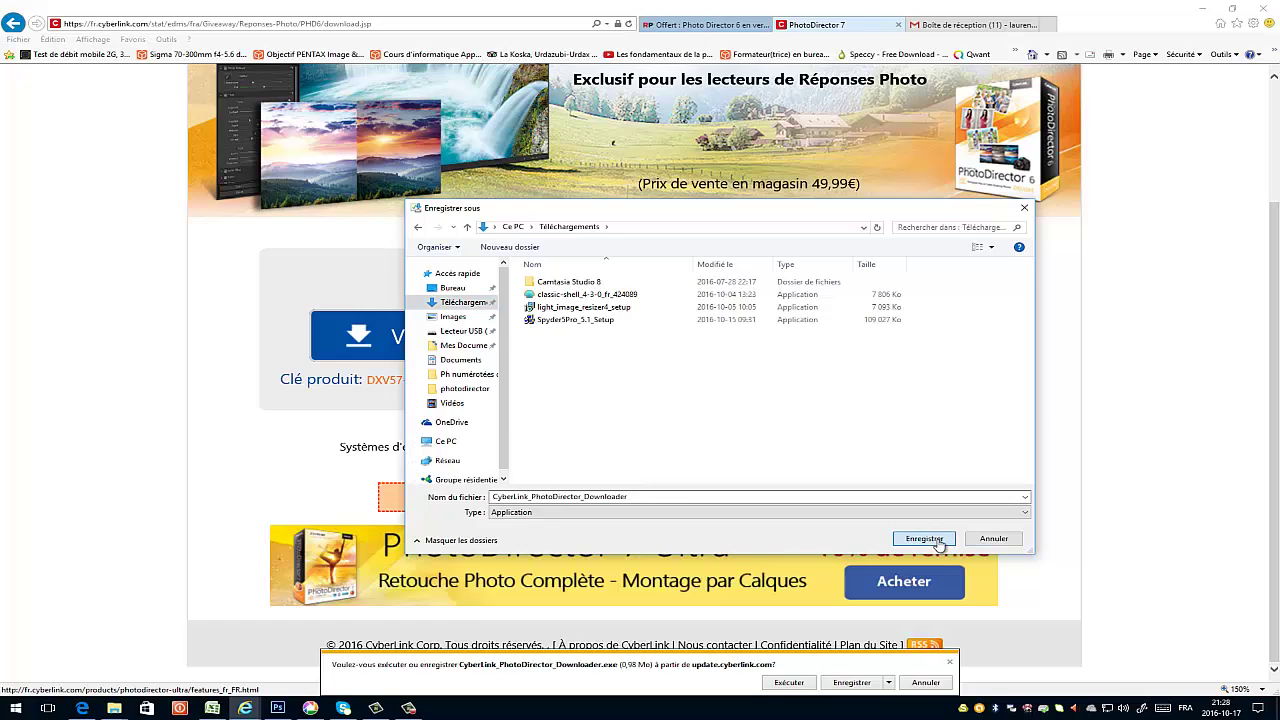
left_click(924, 539)
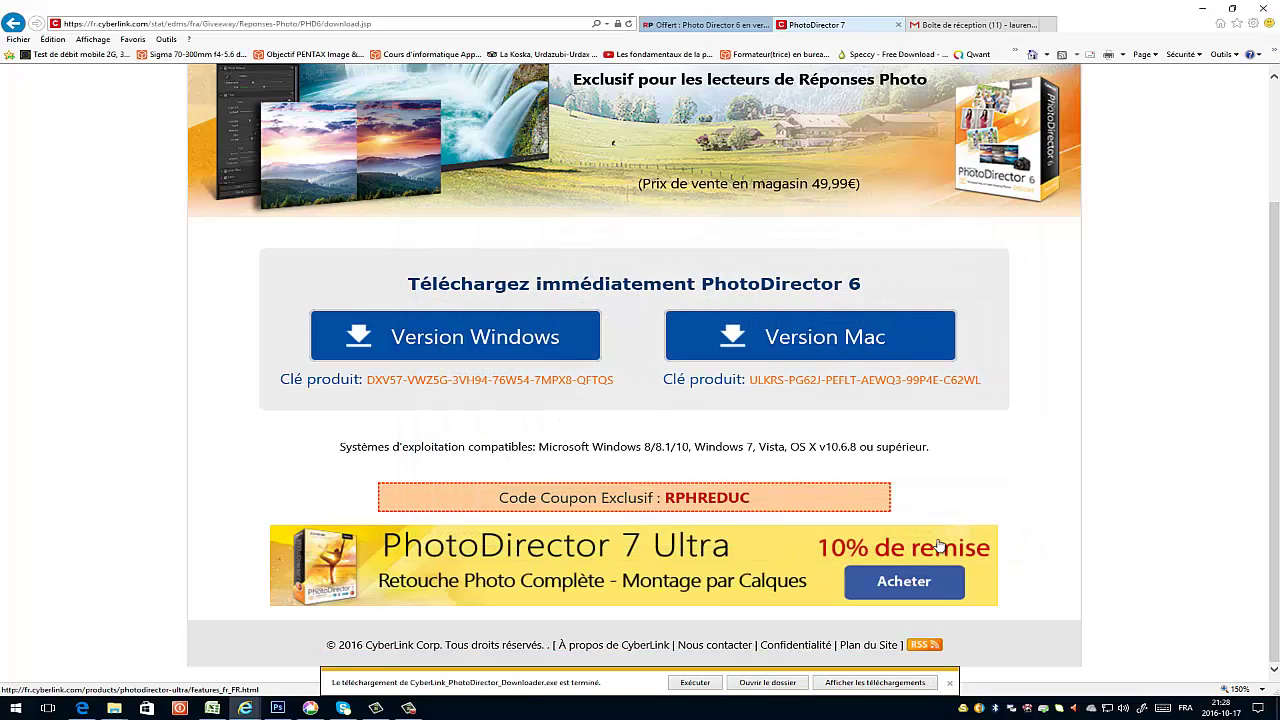
Step: Run CyberLink_PhotoDirector_Downloader from its folder, and launch the PhotoDirector 6 Deluxe installer it downloads to Documents
left_click(765, 683)
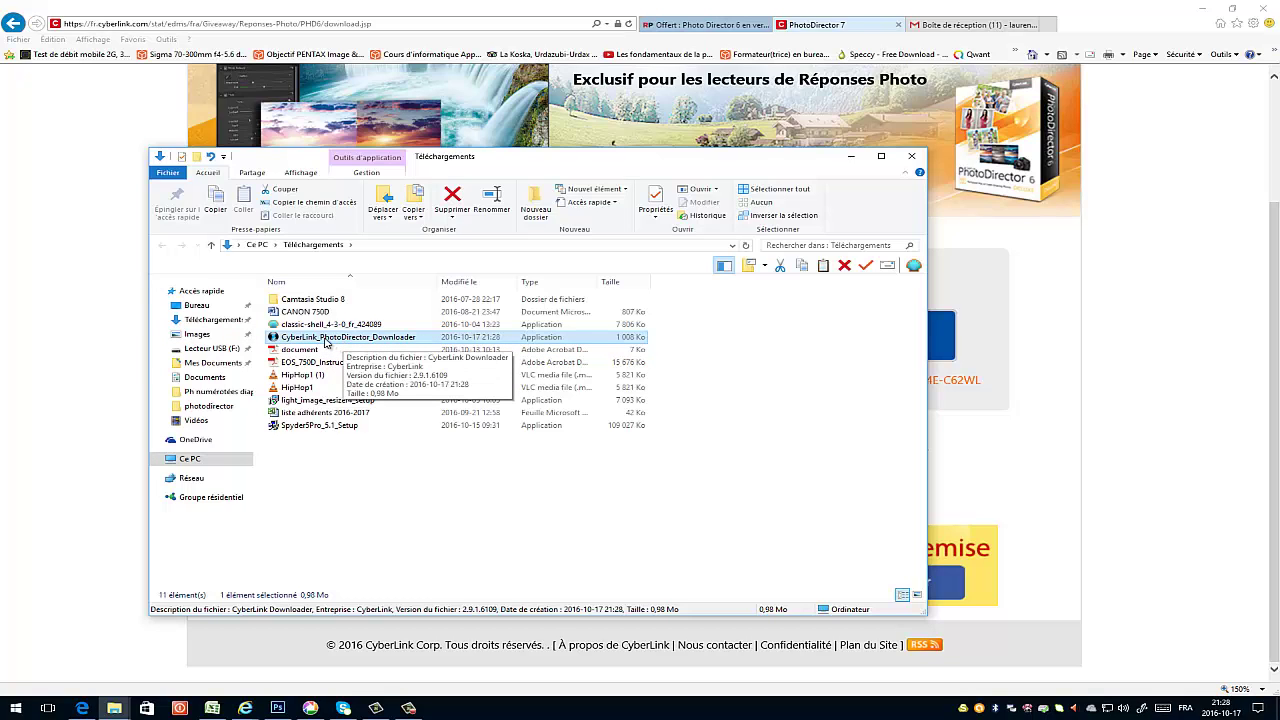
double_click(325, 342)
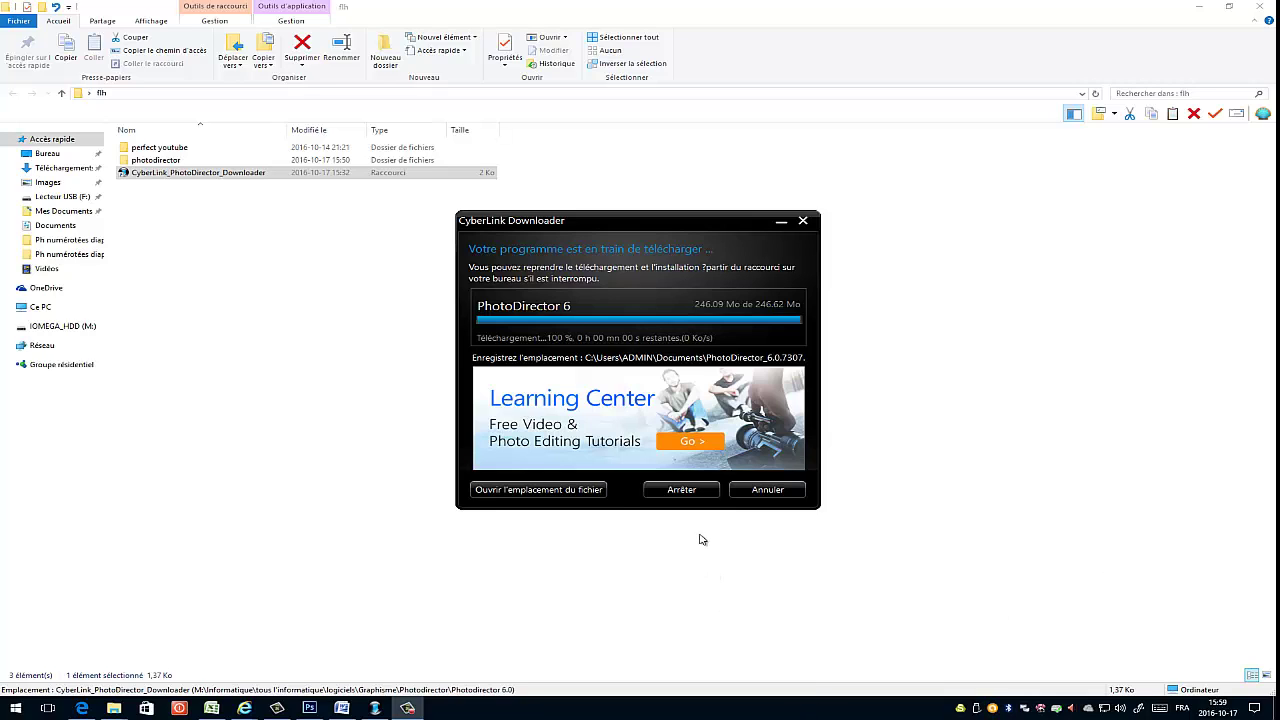
left_click(539, 494)
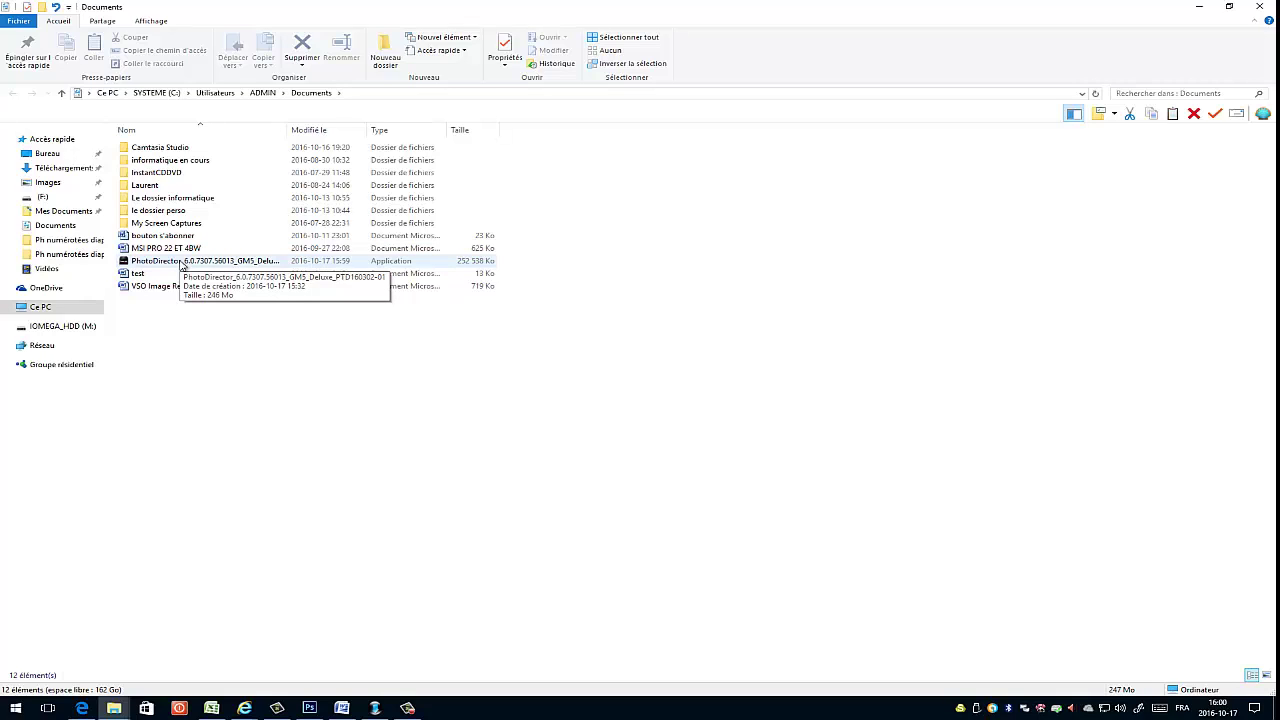
double_click(182, 262)
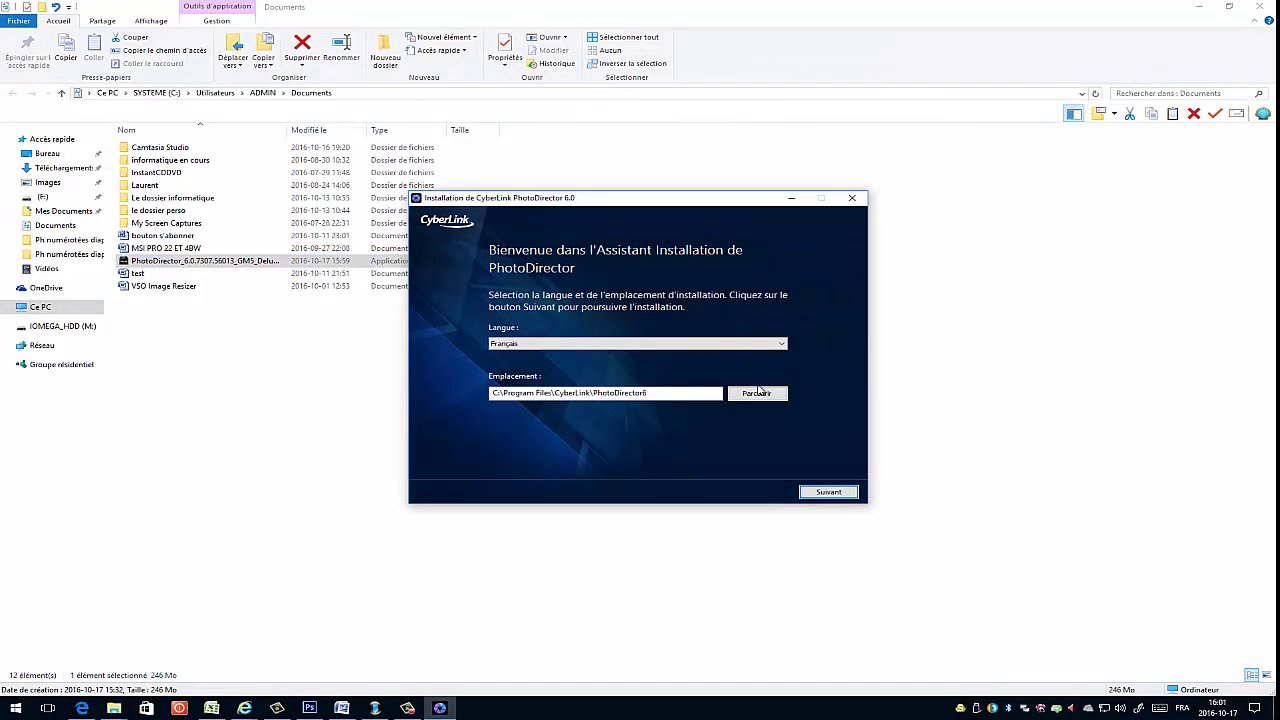
Step: Install PhotoDirector in French at the default location, accepting the licence agreement, and launch the program
left_click(829, 492)
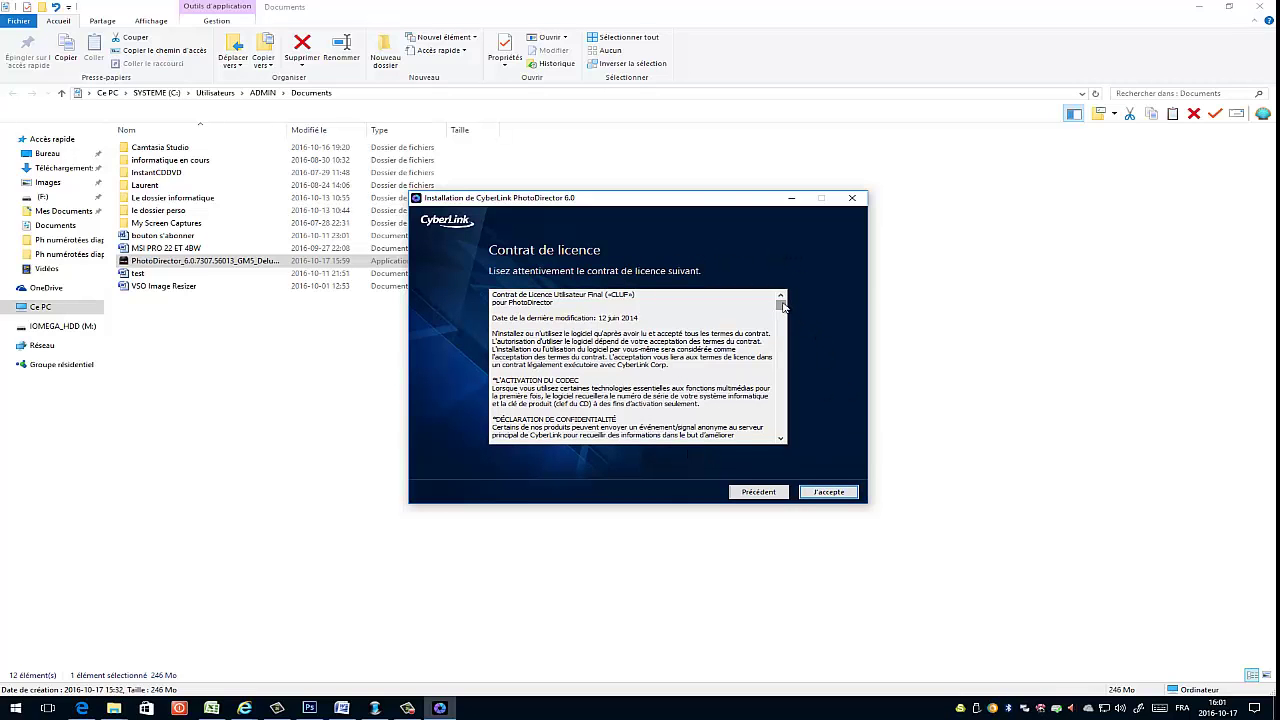
scroll(787, 340, "down", 5)
scroll(787, 360, "up", 5)
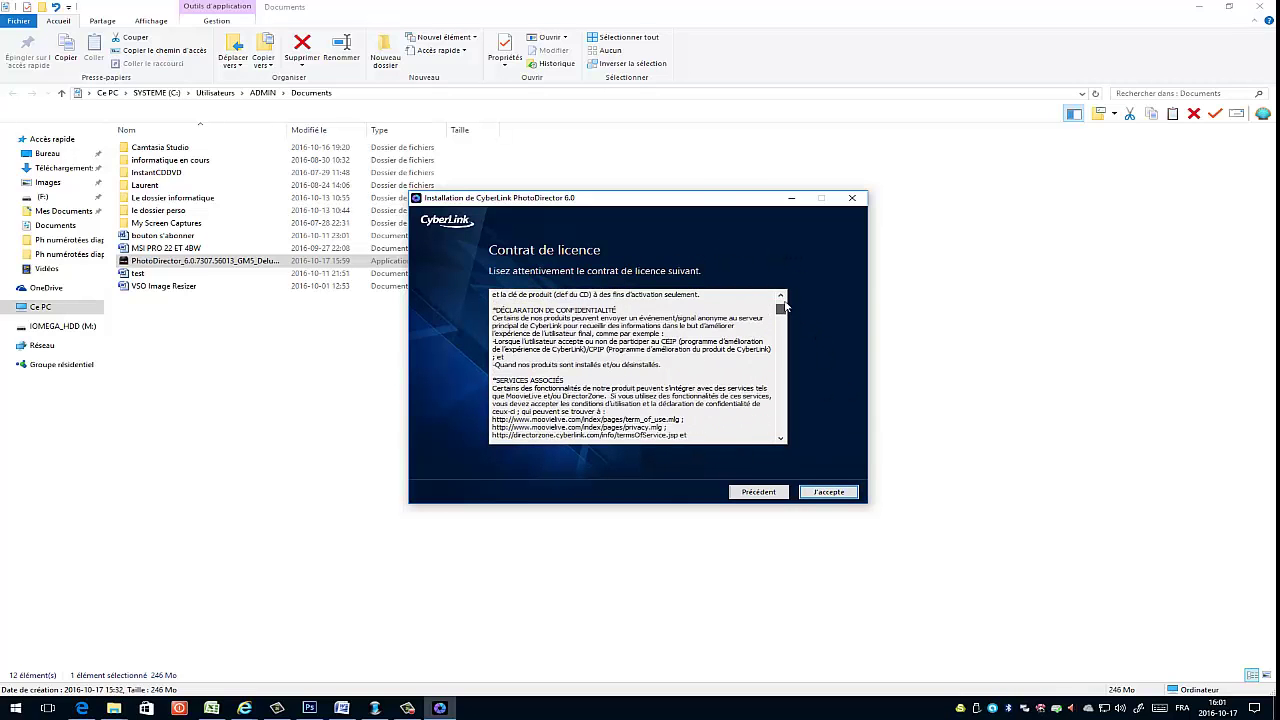
left_click(827, 492)
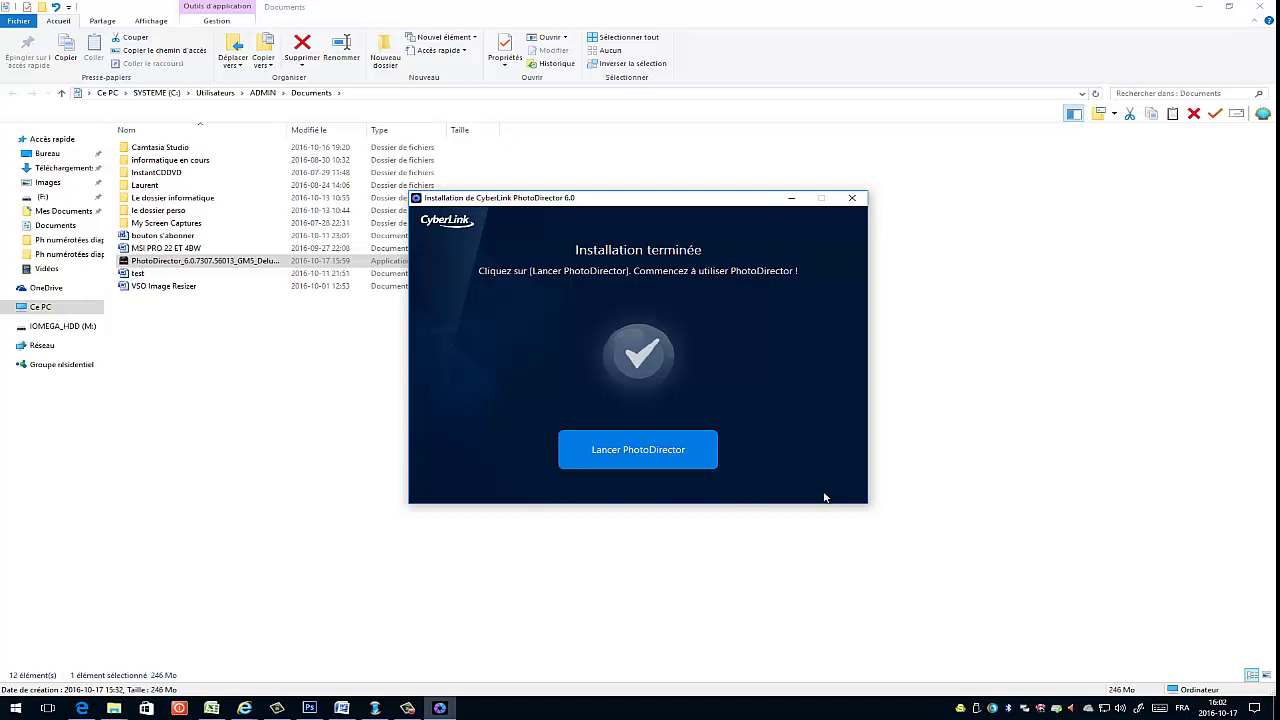
left_click(634, 458)
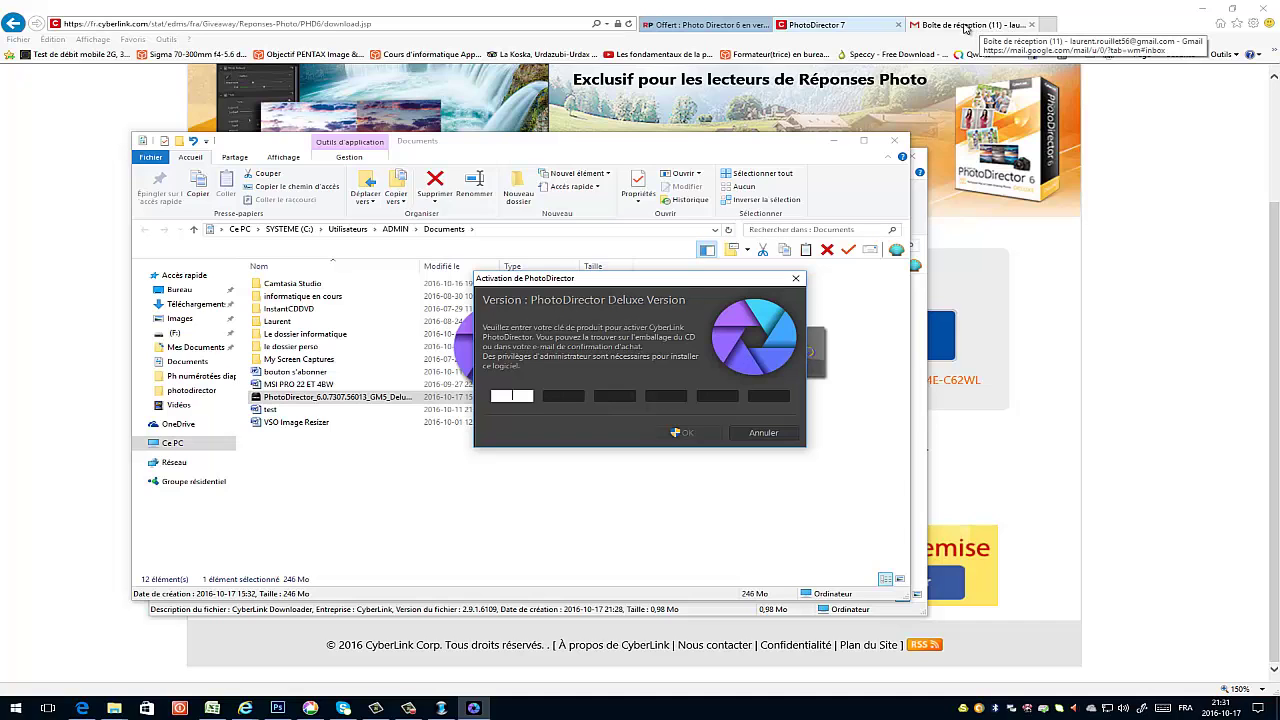
Step: Open CyberLink's product key e-mail in the Gmail inbox and copy the product key for the Windows version
left_click(965, 28)
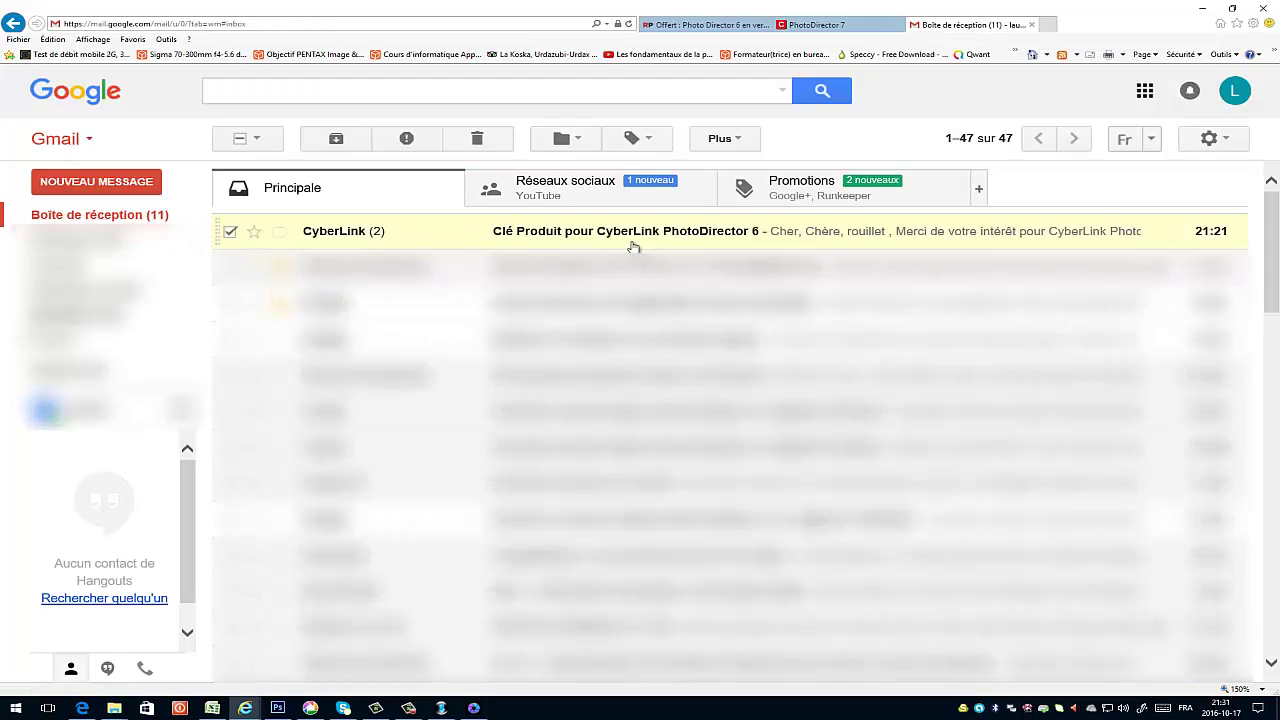
left_click(440, 240)
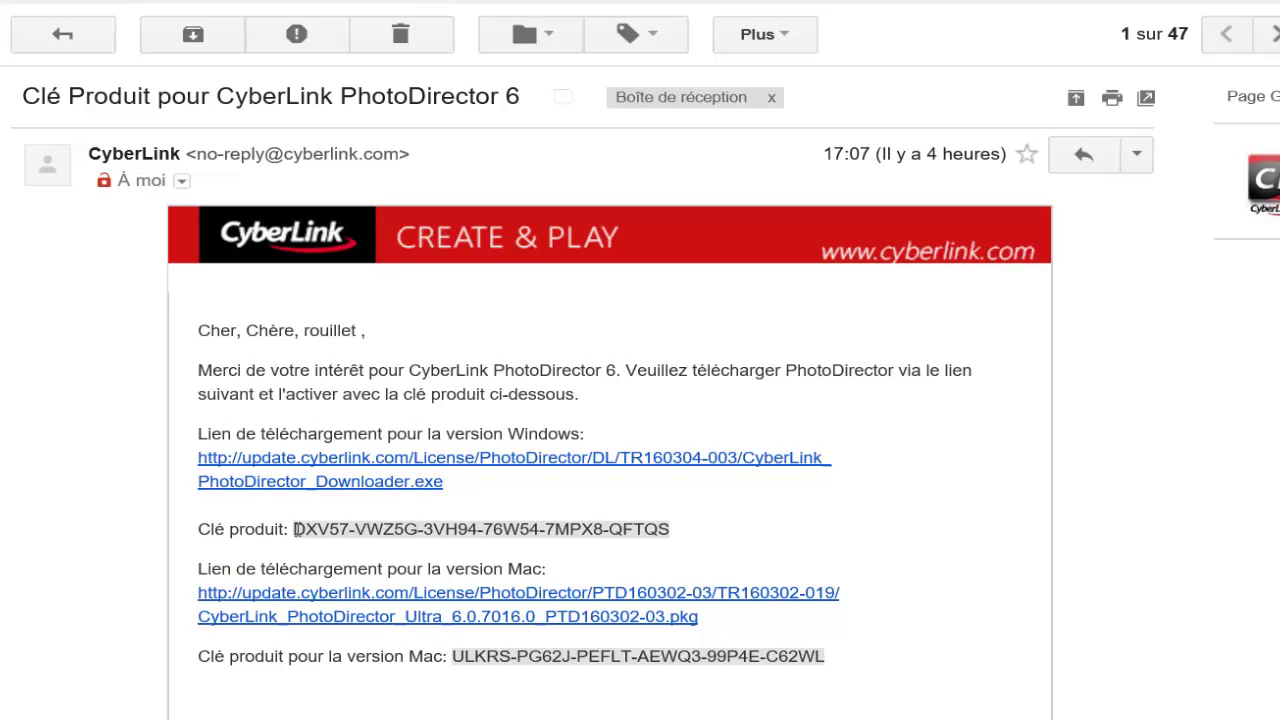
left_click_drag(294, 528, 660, 537)
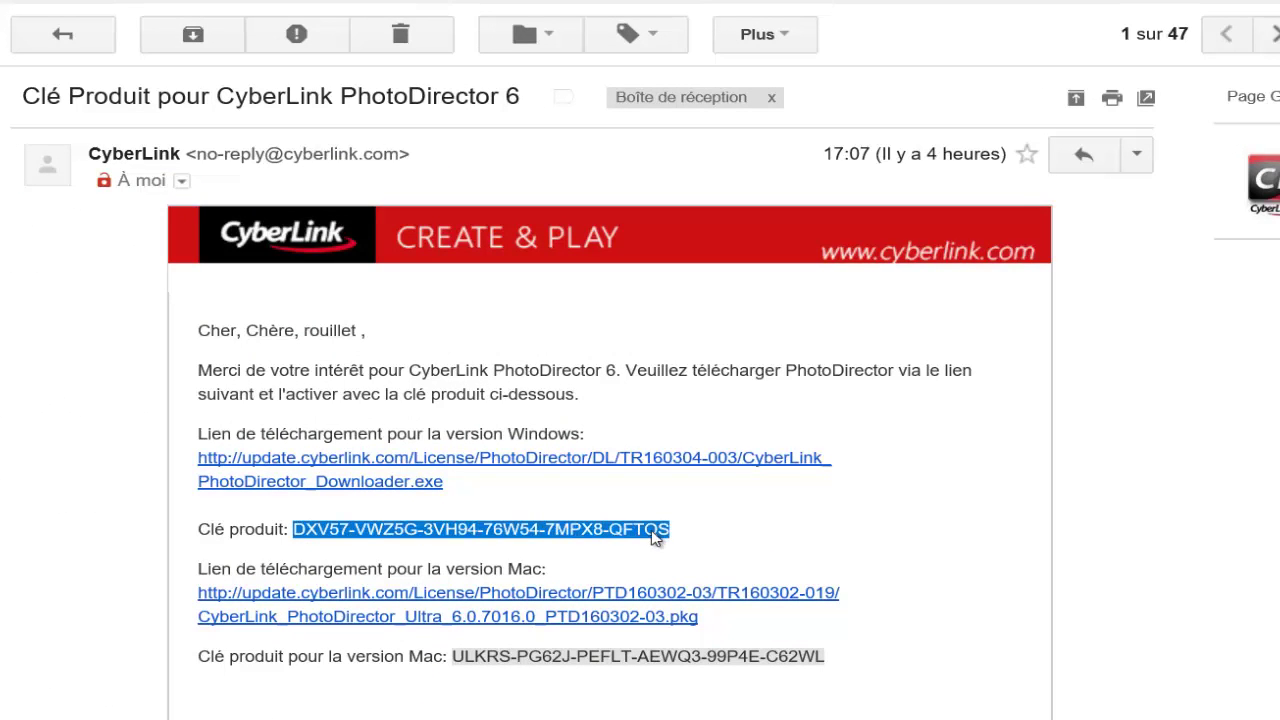
right_click(643, 535)
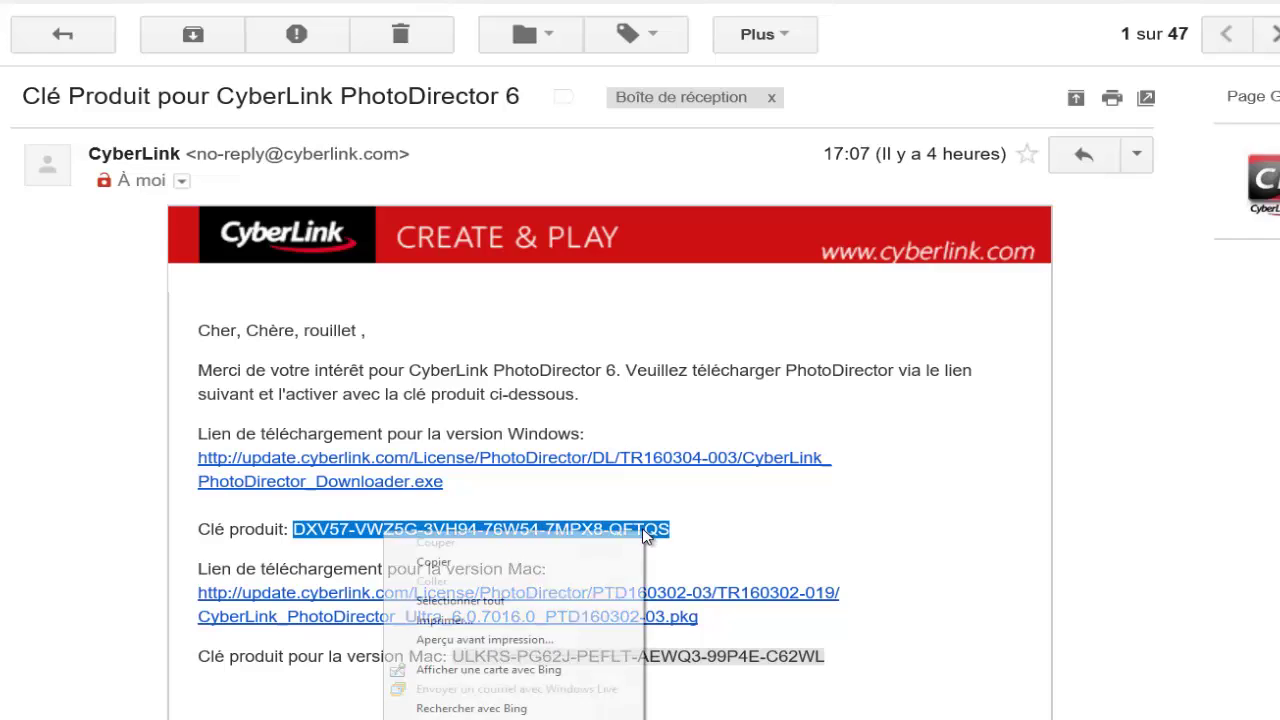
left_click(460, 565)
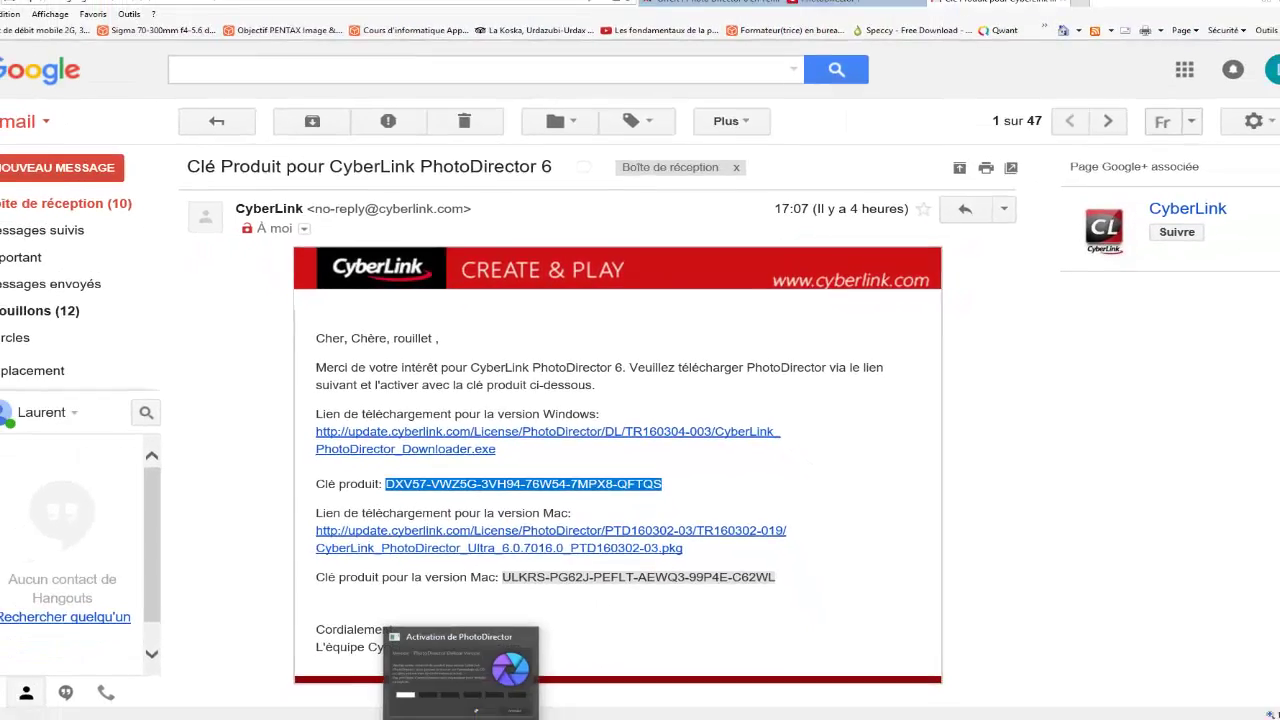
Step: Paste the product key into the PhotoDirector activation window and validate it
left_click(390, 719)
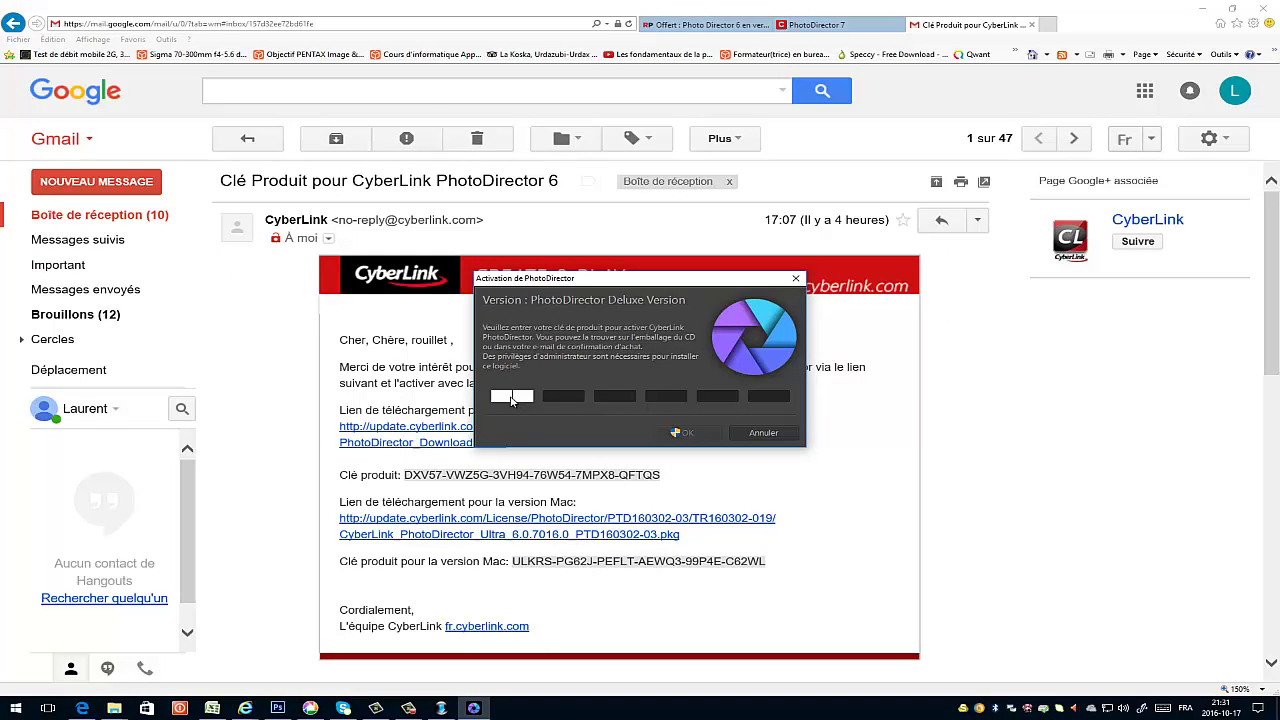
key("ctrl+v")
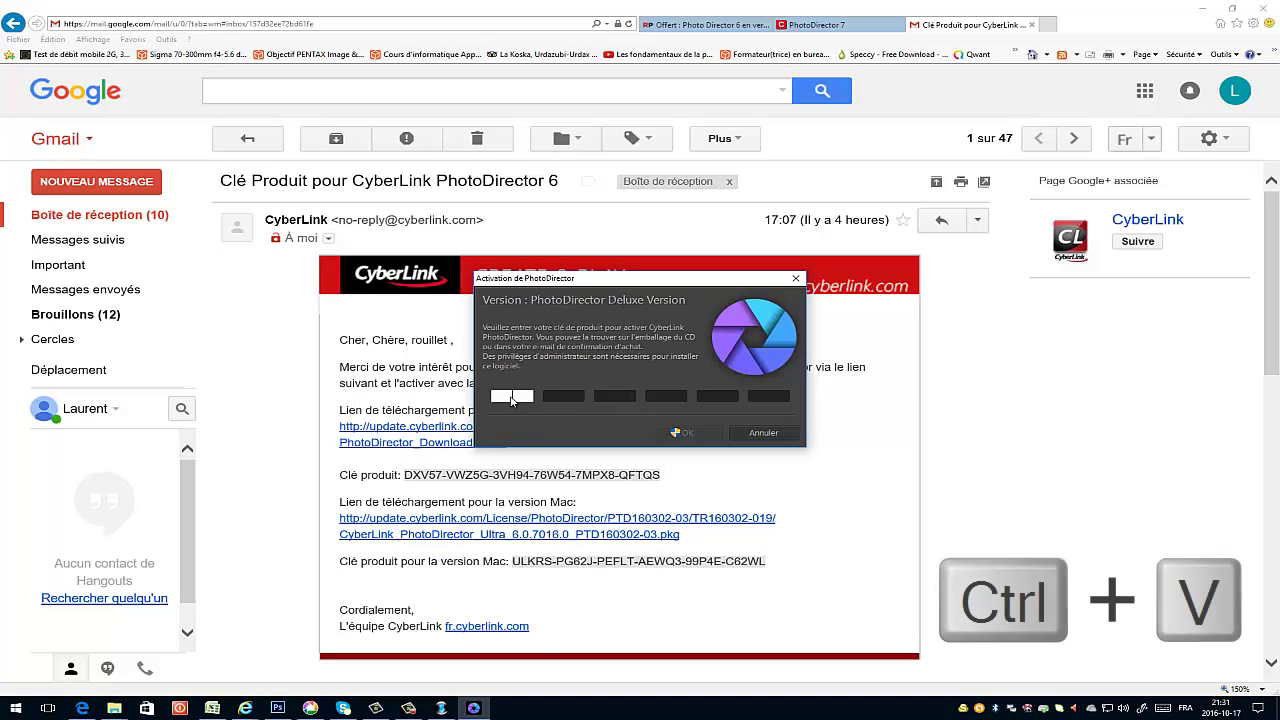
key("ctrl+v")
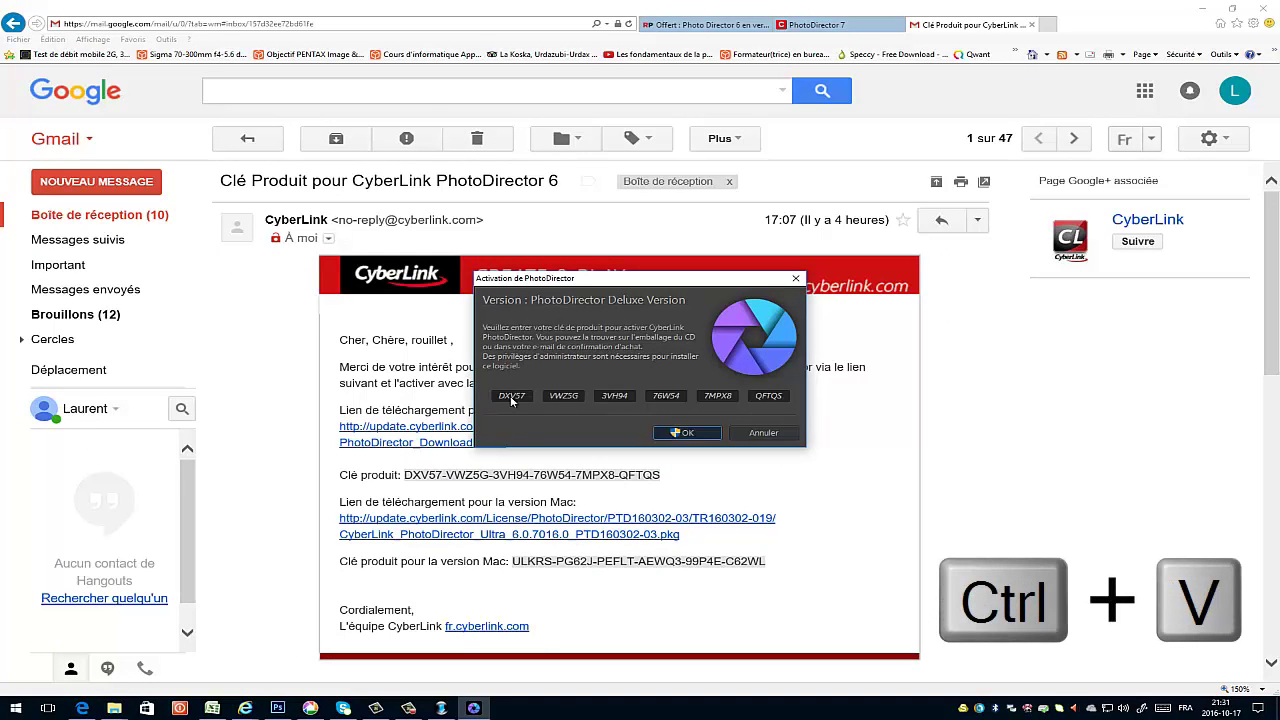
left_click(698, 436)
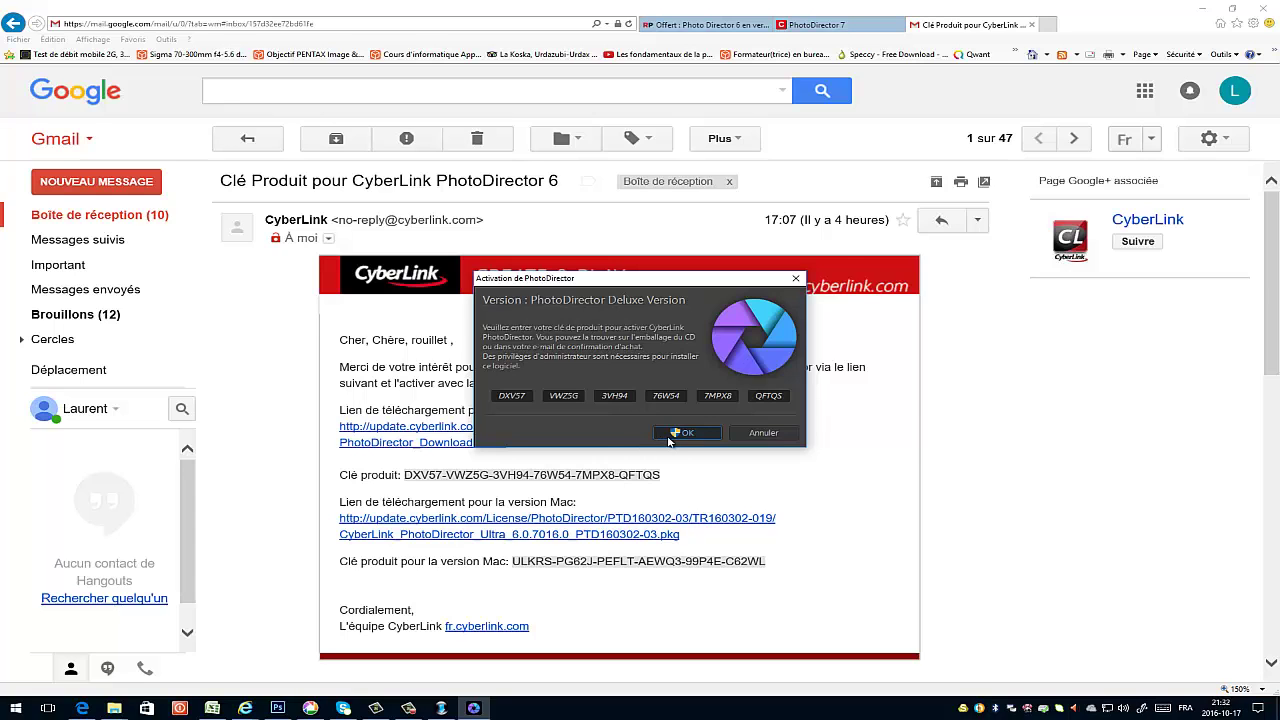
left_click(686, 433)
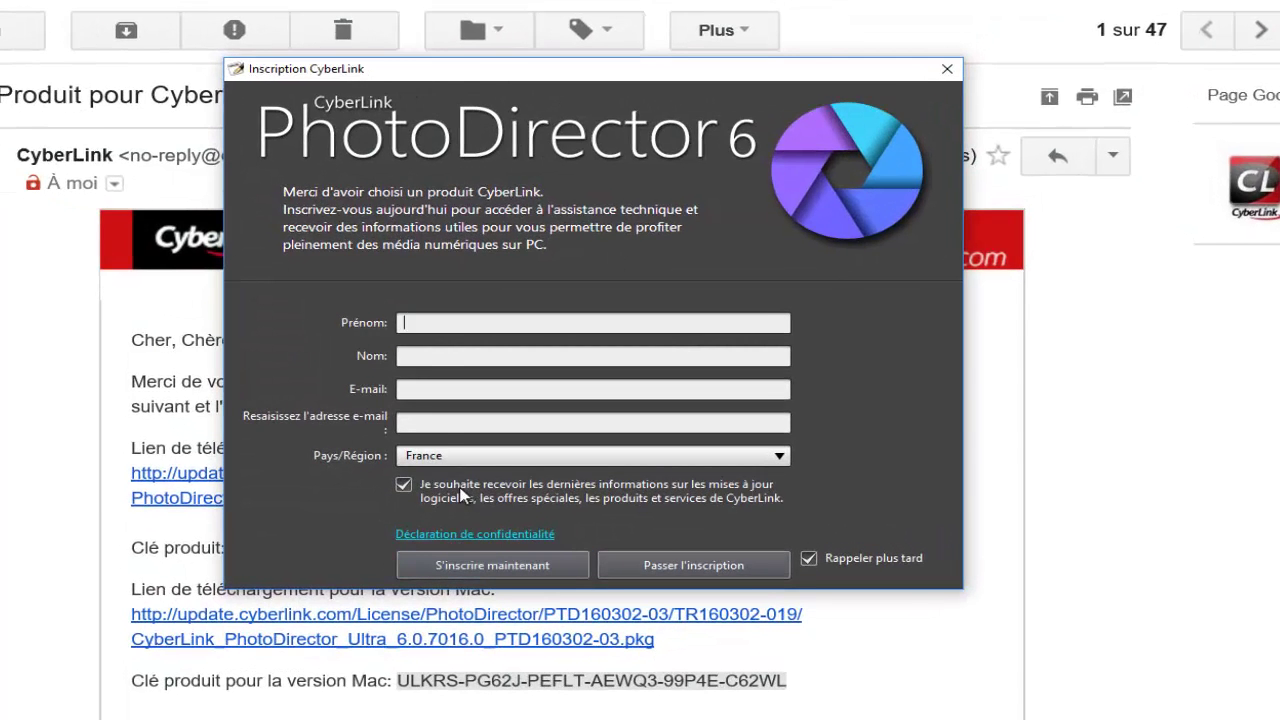
Step: Skip the CyberLink registration with the promotional information and reminder options off, and decline the product improvement programme
left_click(403, 485)
left_click(808, 558)
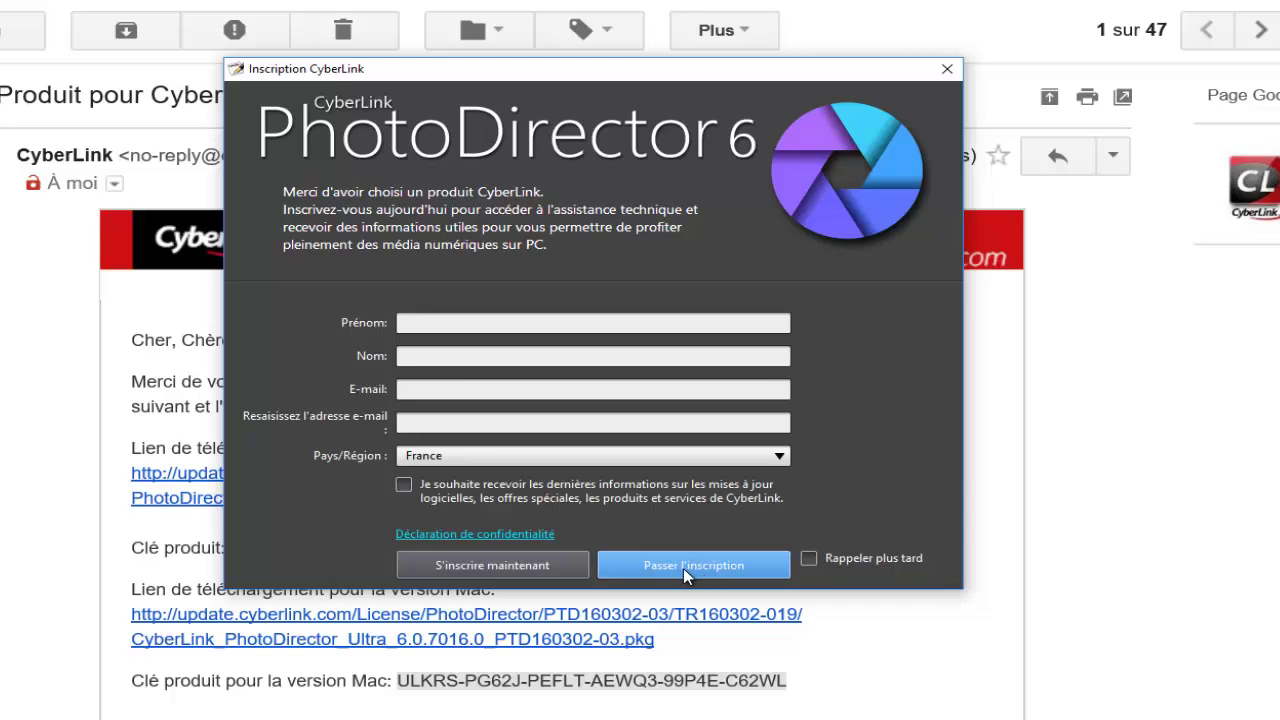
left_click(684, 568)
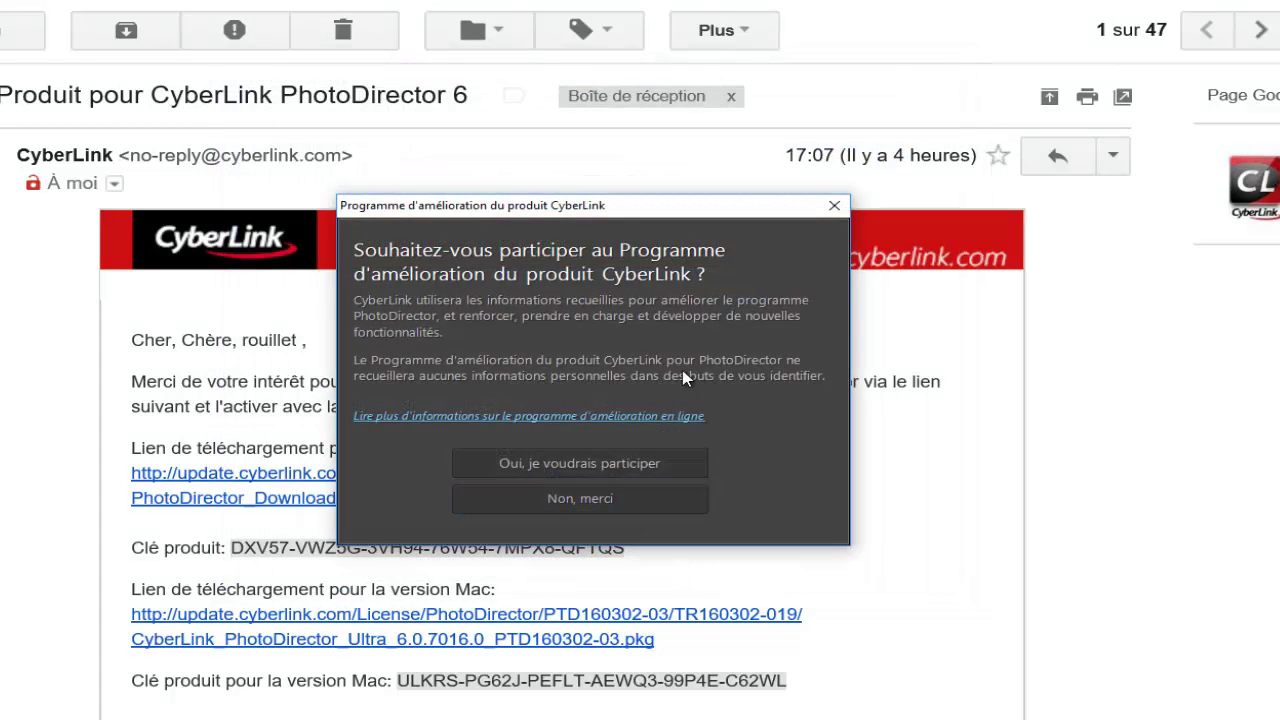
left_click(596, 511)
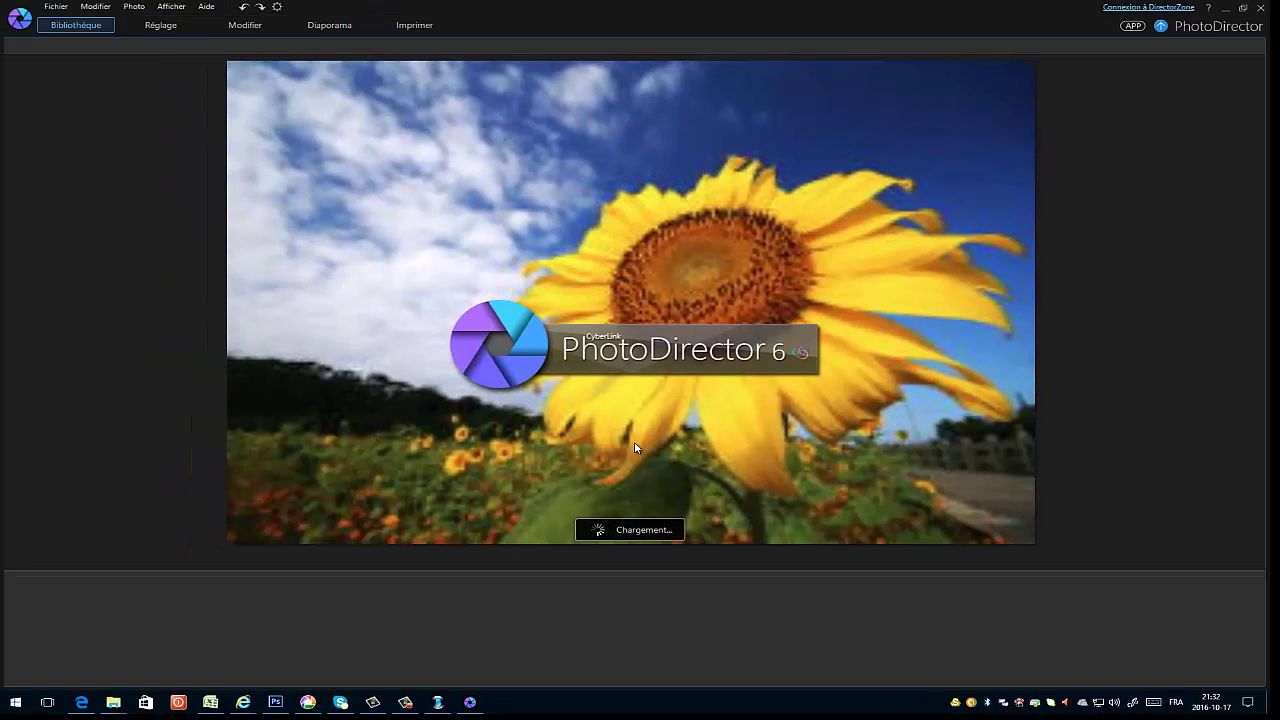